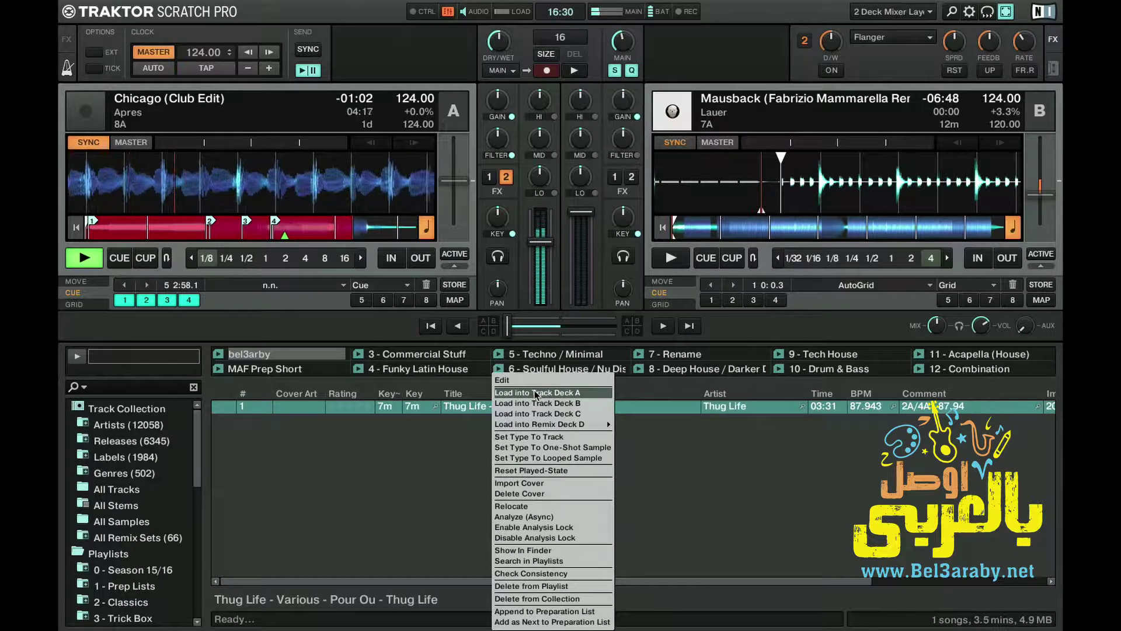
Step: Try to load the Thug Life track into Track Deck A and stop Deck A's playback at its cue point
{"action": "left_click", "coordinate": [535, 393]}
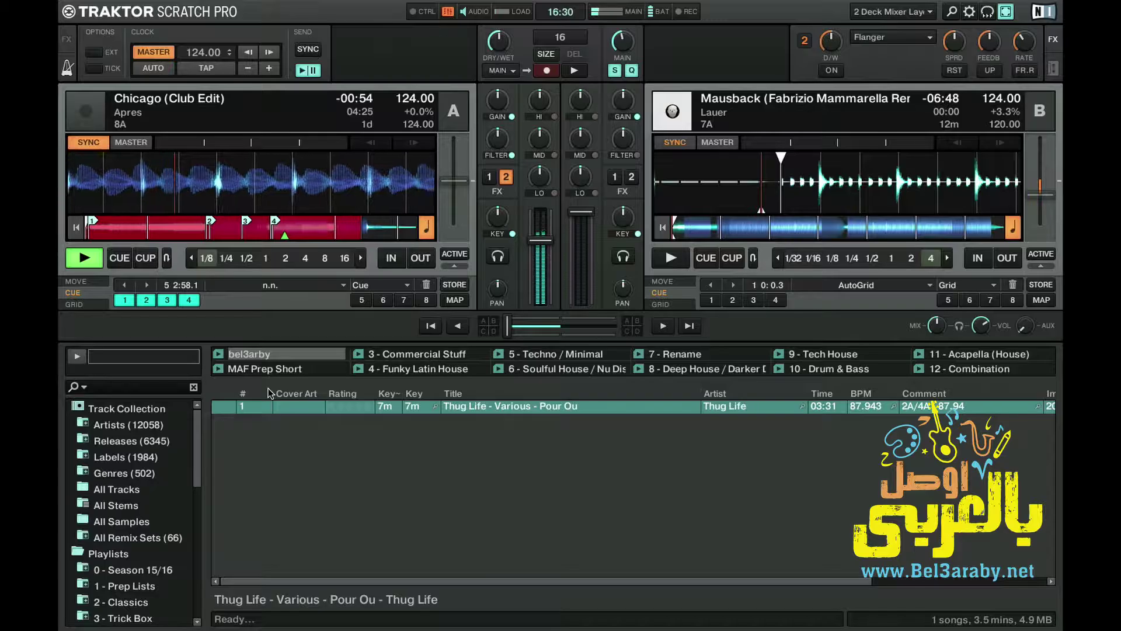
{"action": "left_click", "coordinate": [125, 261]}
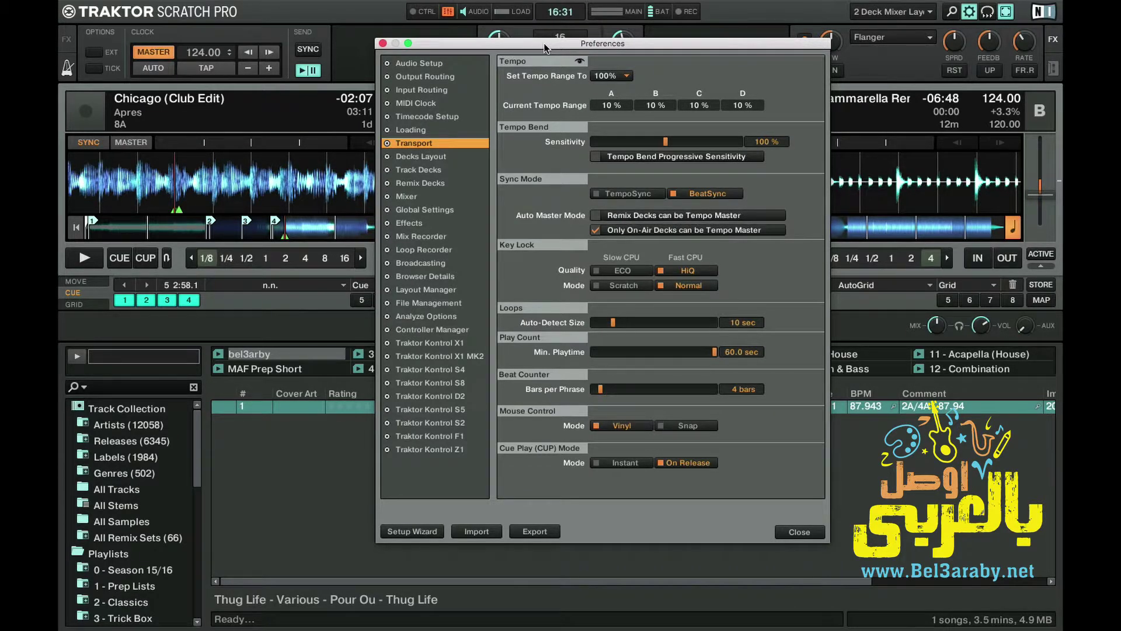
Step: Turn off Sync on Deck A and move its tempo fader from one extreme to the other, ending at +10.0%
{"action": "left_click_drag", "start_coordinate": [566, 41], "coordinate": [632, 59]}
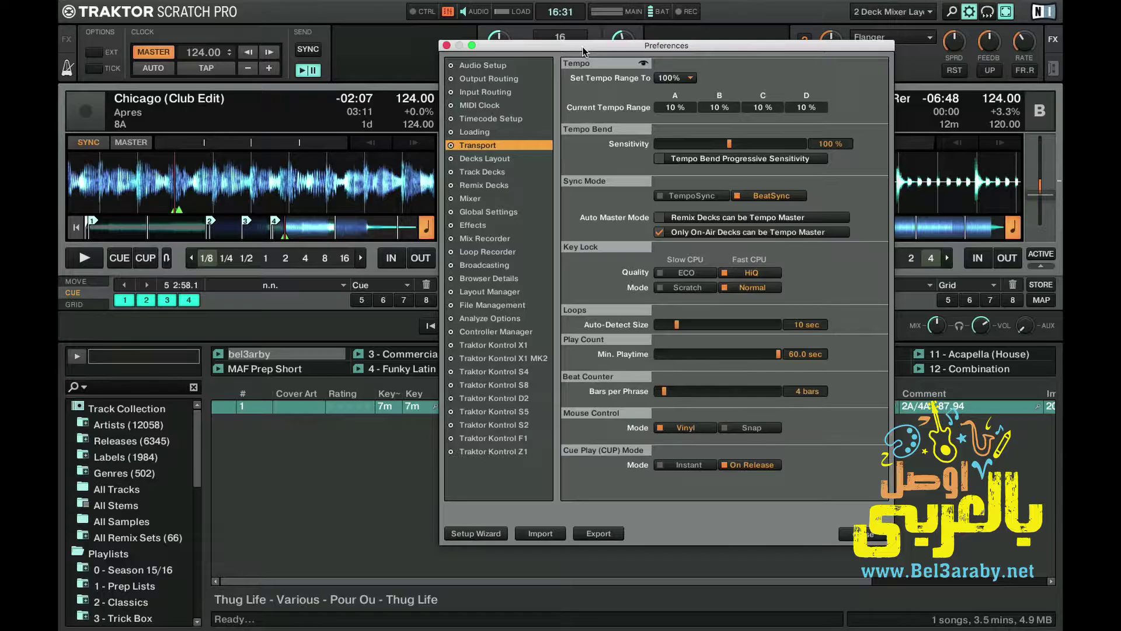
{"action": "left_click_drag", "start_coordinate": [583, 52], "coordinate": [687, 54]}
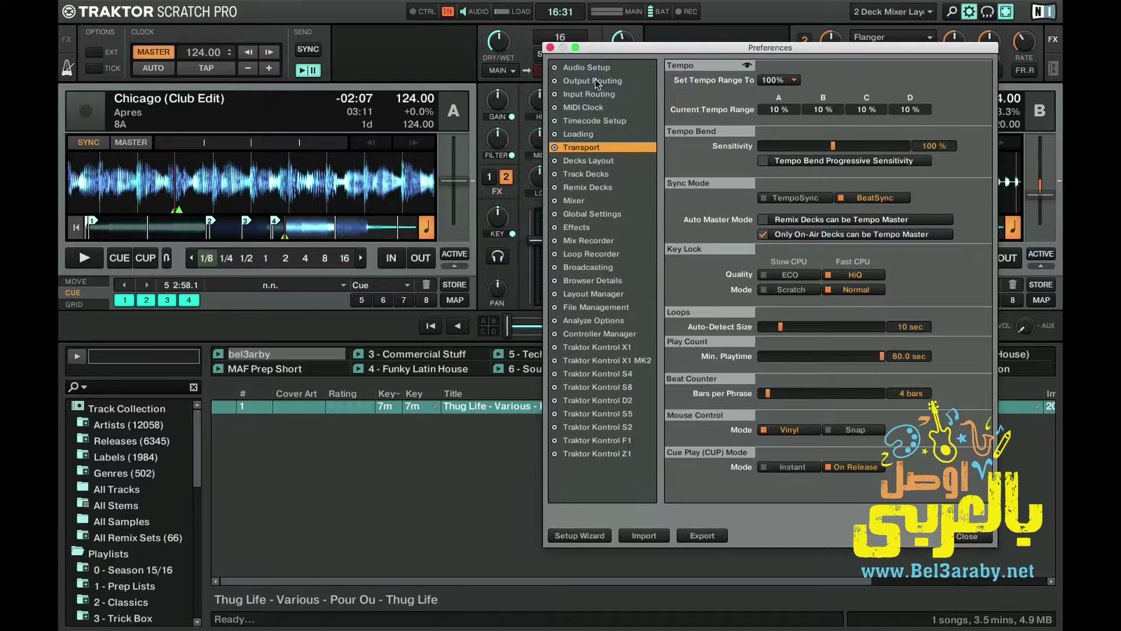
{"action": "left_click", "coordinate": [86, 141]}
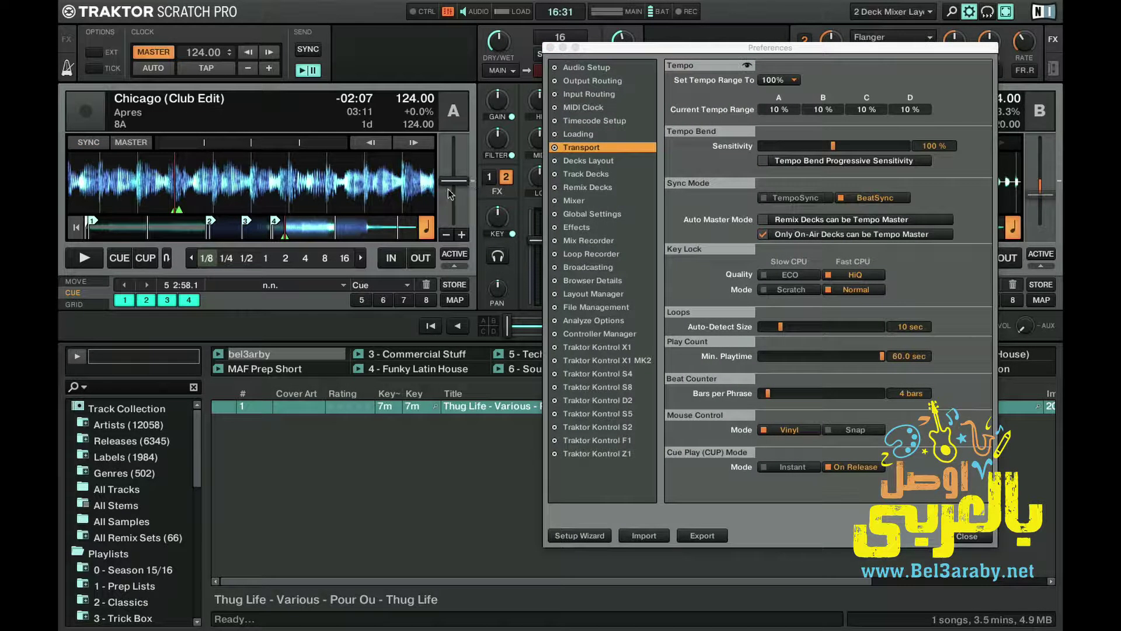
{"action": "left_click_drag", "start_coordinate": [454, 180], "coordinate": [454, 157]}
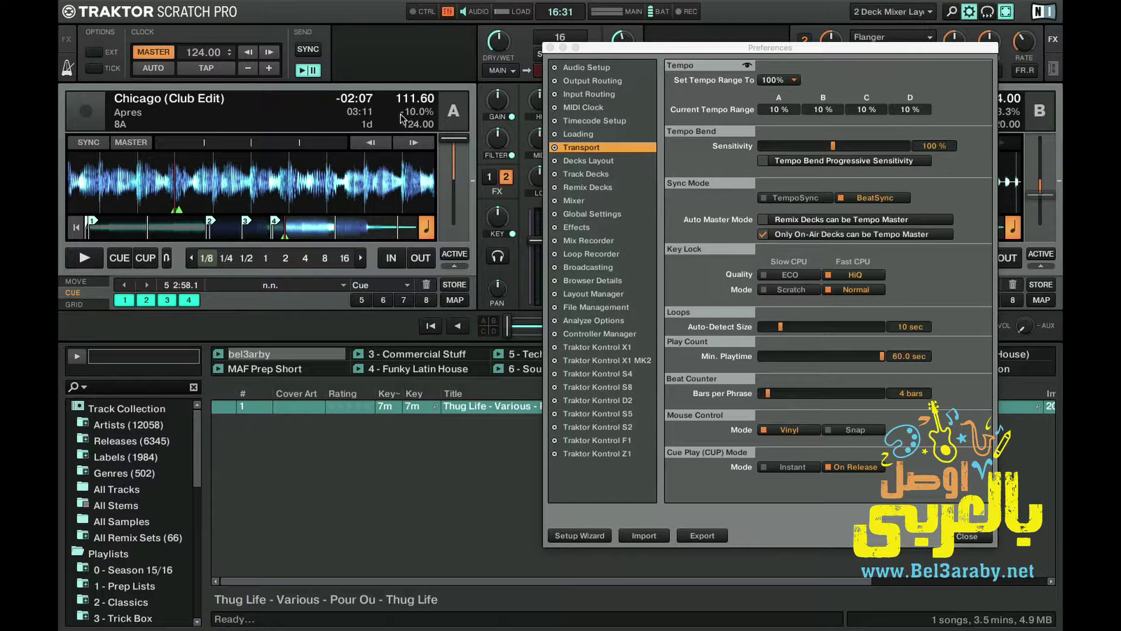
{"action": "mouse_move", "coordinate": [454, 140]}
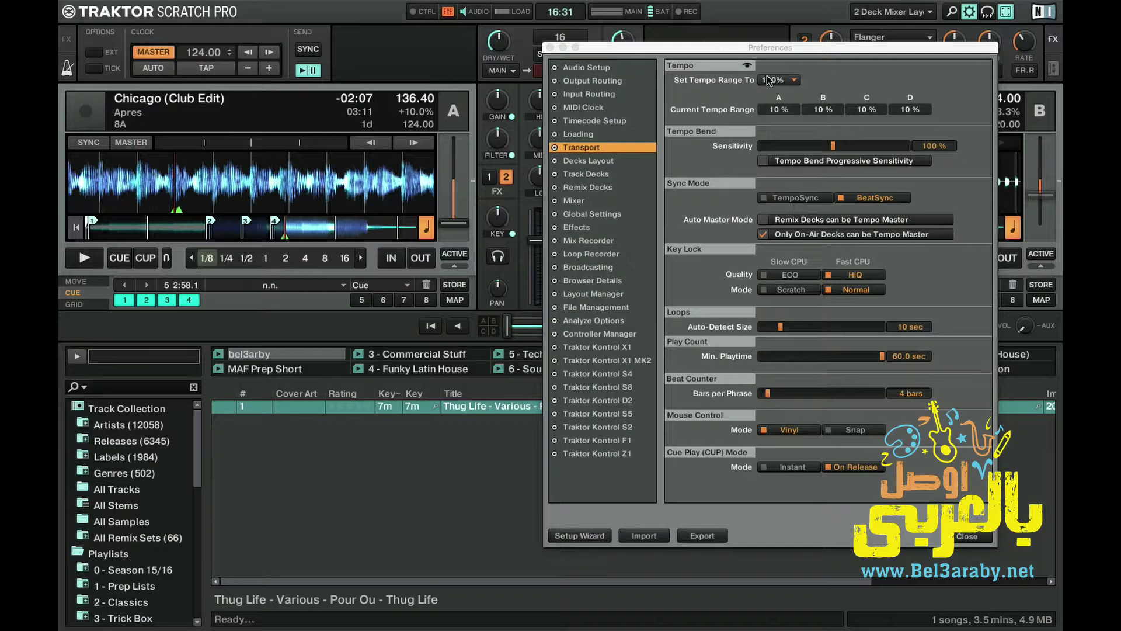
Step: Examine the available tempo range options in the Transport preferences, leaving the selection at 100%
{"action": "left_click", "coordinate": [800, 108]}
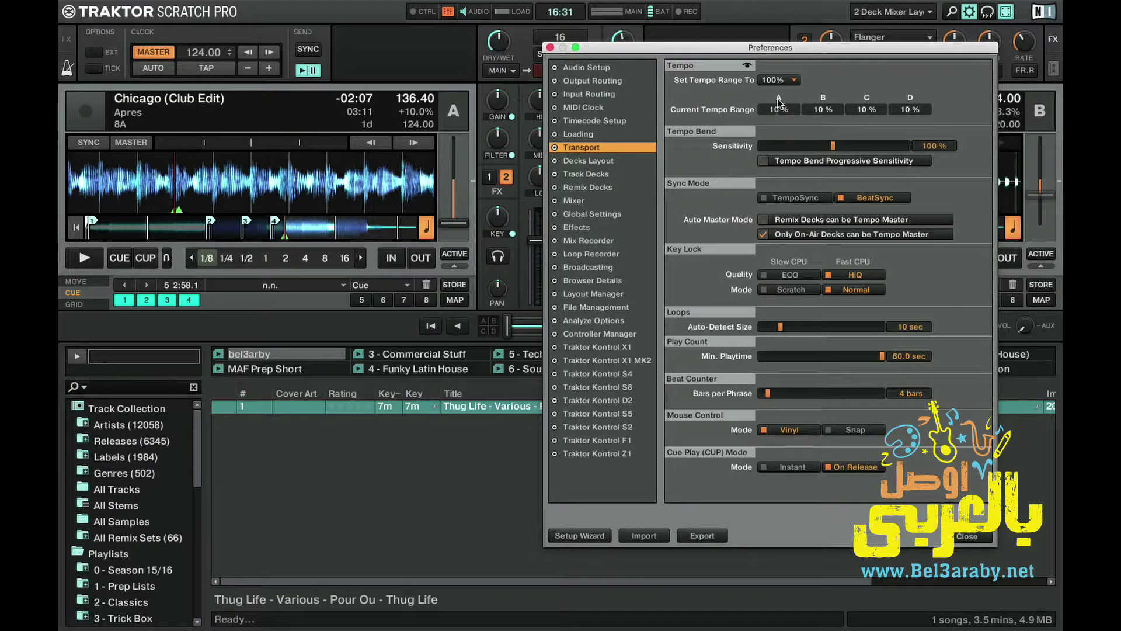
{"action": "left_click", "coordinate": [793, 81]}
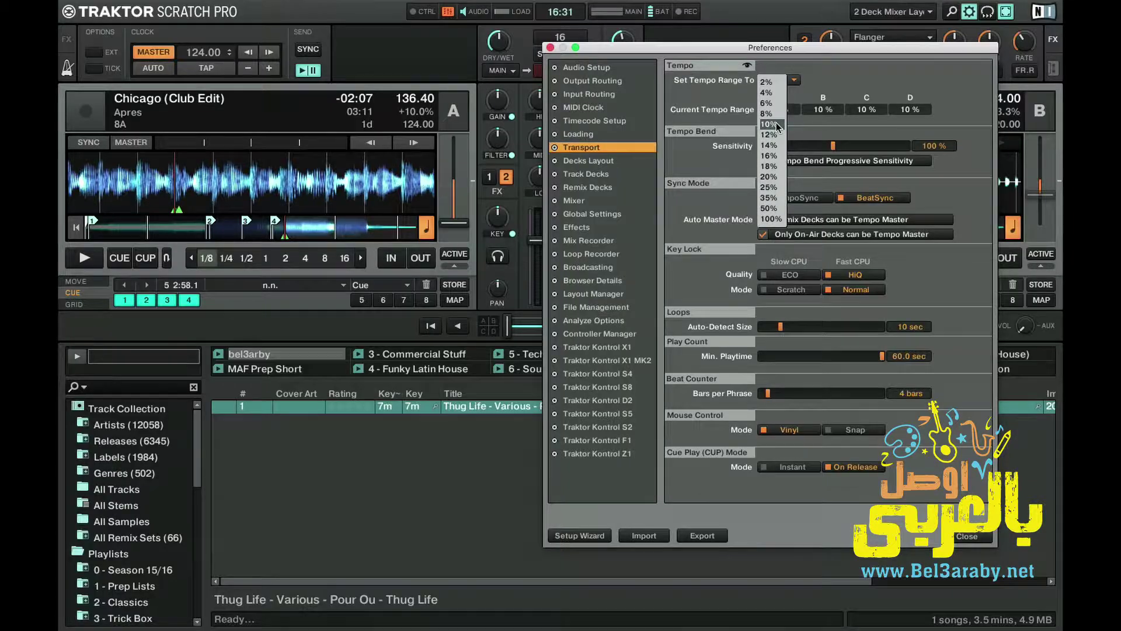
{"action": "key", "text": "End"}
{"action": "key", "text": "Return"}
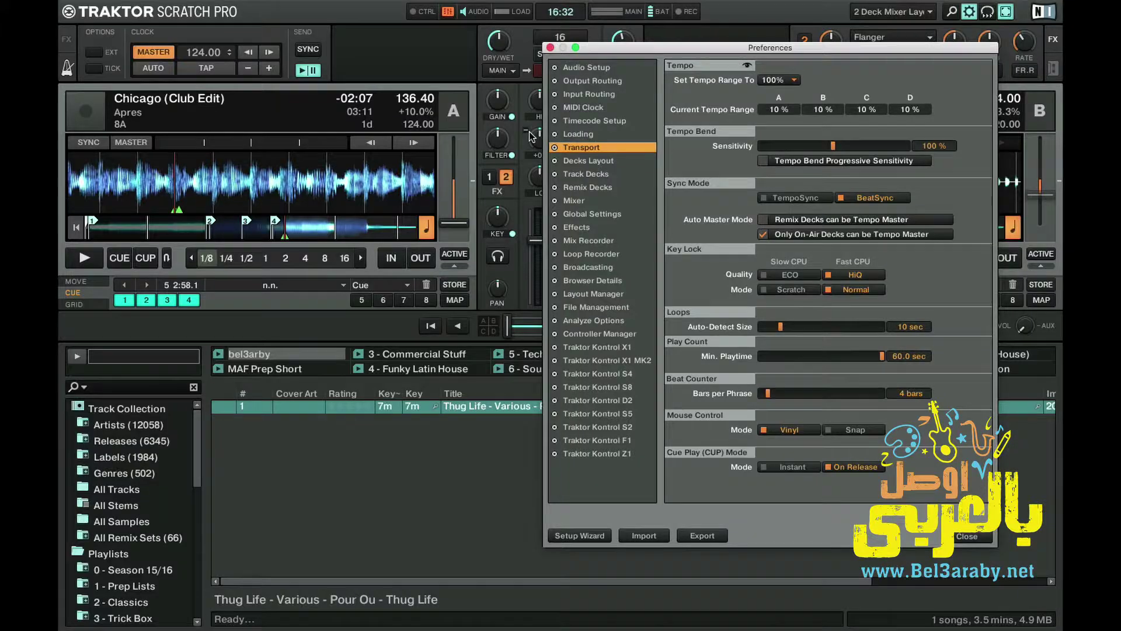
Step: Open the Decks Layout preferences and show Decks C and D briefly before hiding them again
{"action": "left_click", "coordinate": [582, 160]}
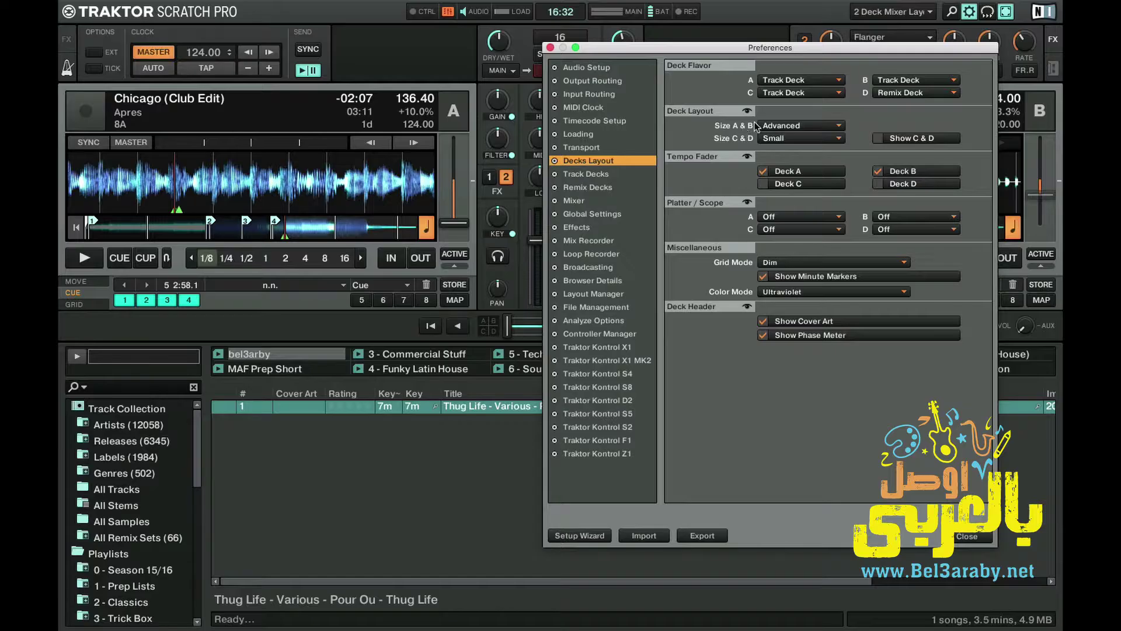
{"action": "left_click_drag", "start_coordinate": [749, 47], "coordinate": [815, 49]}
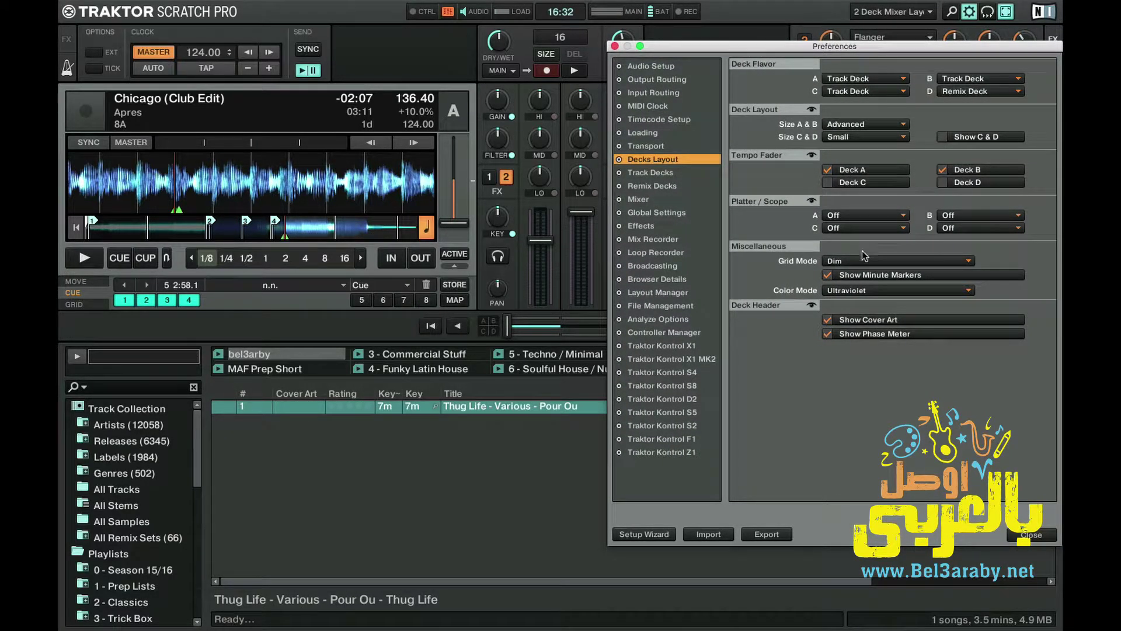
{"action": "left_click_drag", "start_coordinate": [779, 48], "coordinate": [471, 64]}
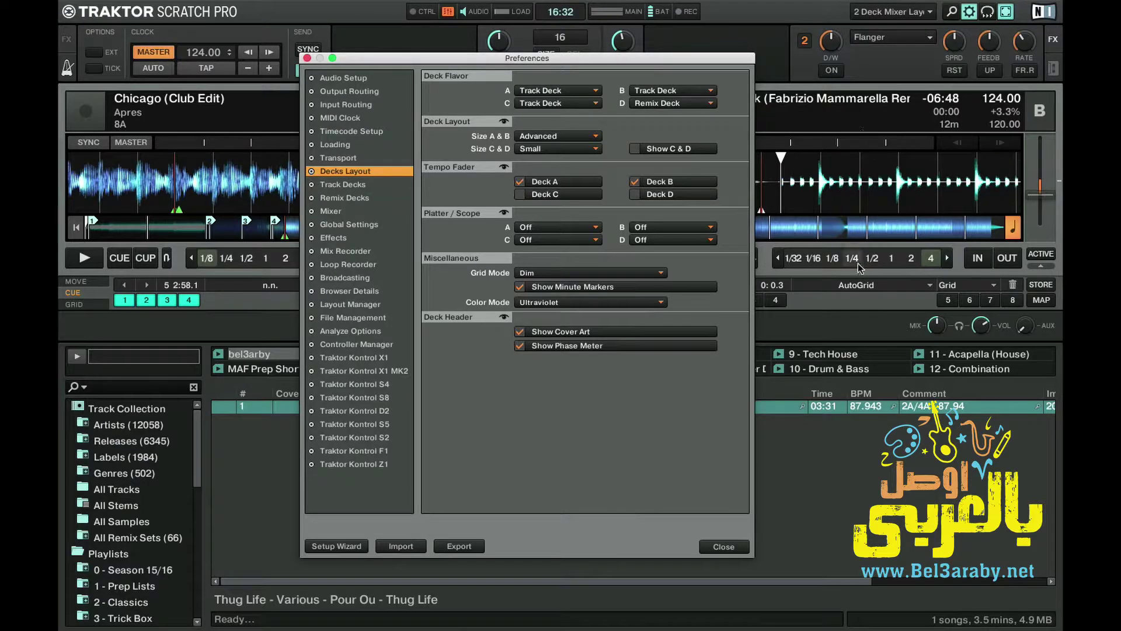
{"action": "left_click", "coordinate": [635, 149]}
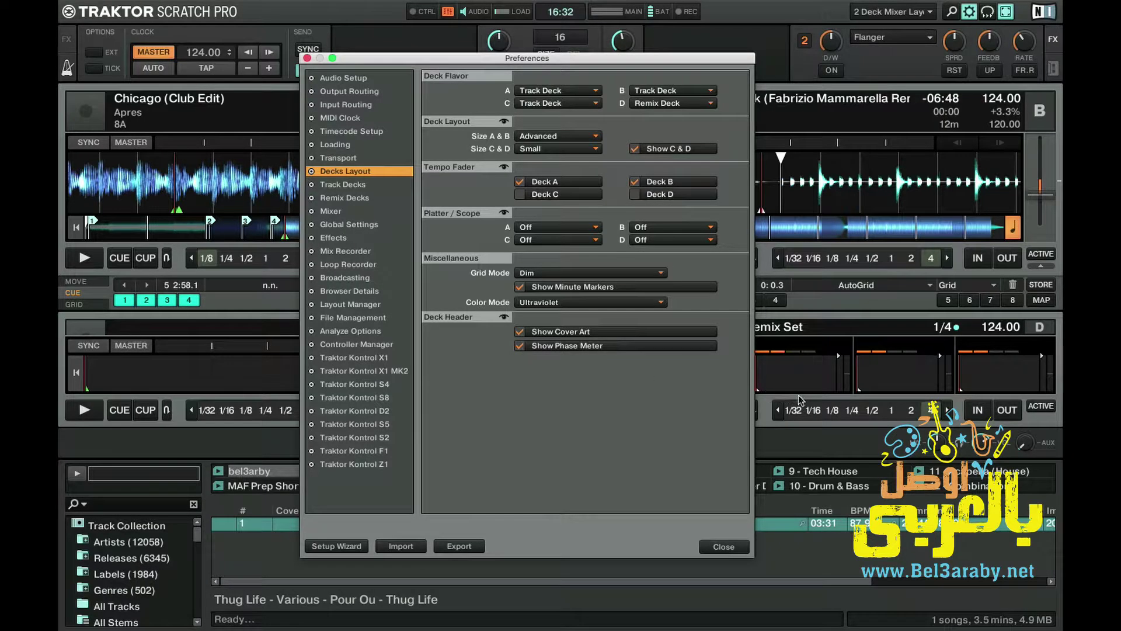
{"action": "left_click", "coordinate": [635, 149]}
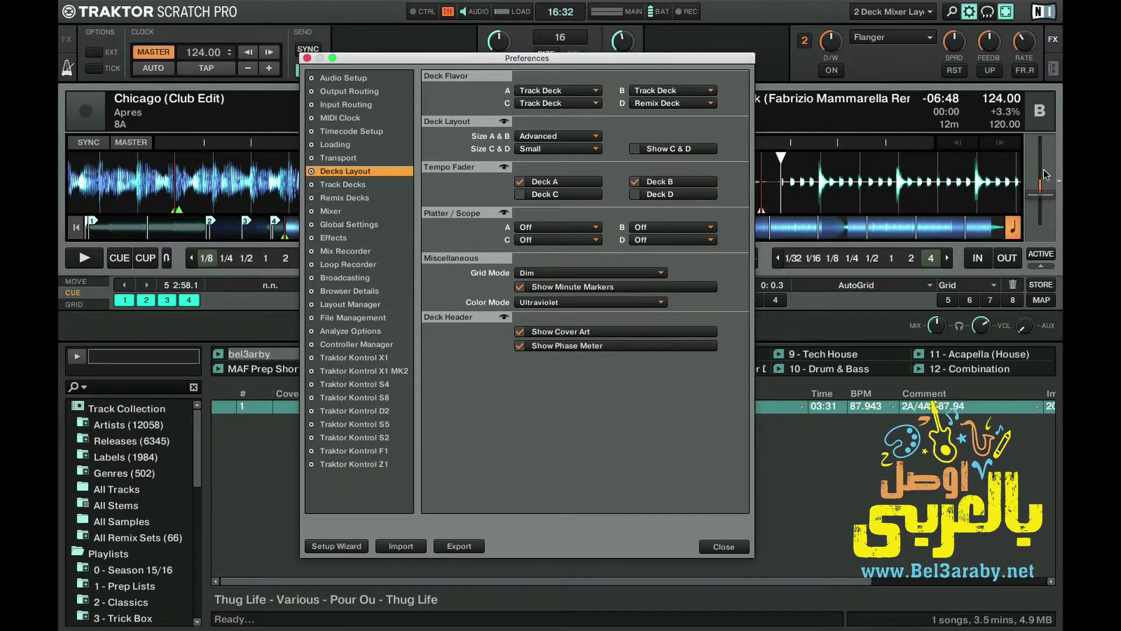
Step: Hide the tempo faders of Deck B and Deck A
{"action": "left_click", "coordinate": [635, 183]}
{"action": "left_click_drag", "start_coordinate": [514, 60], "coordinate": [797, 43]}
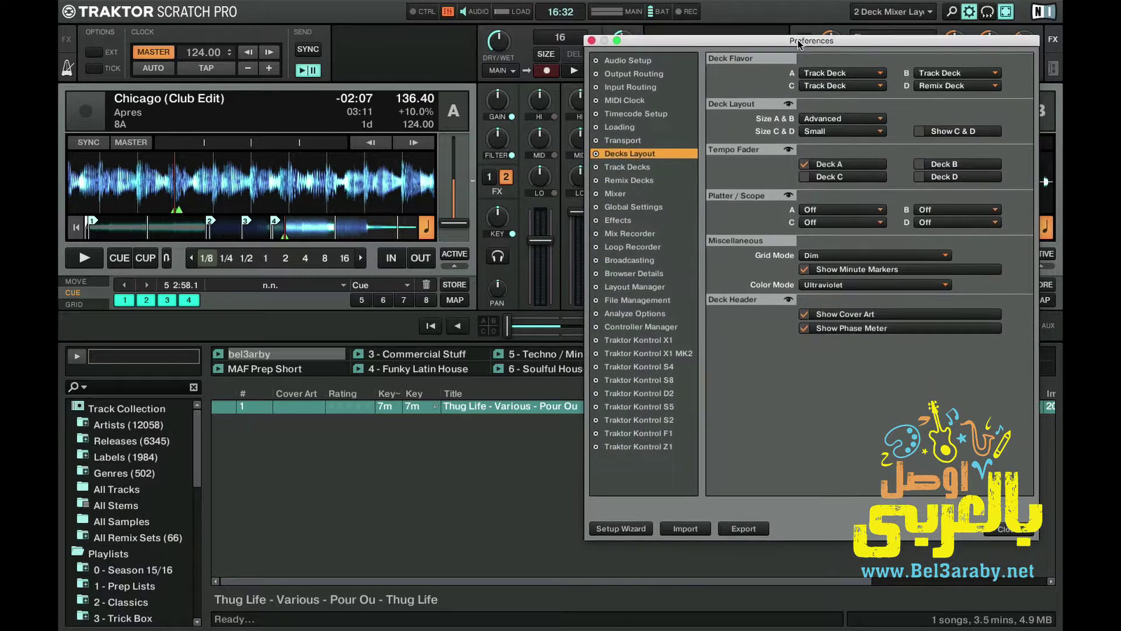
{"action": "left_click", "coordinate": [804, 165]}
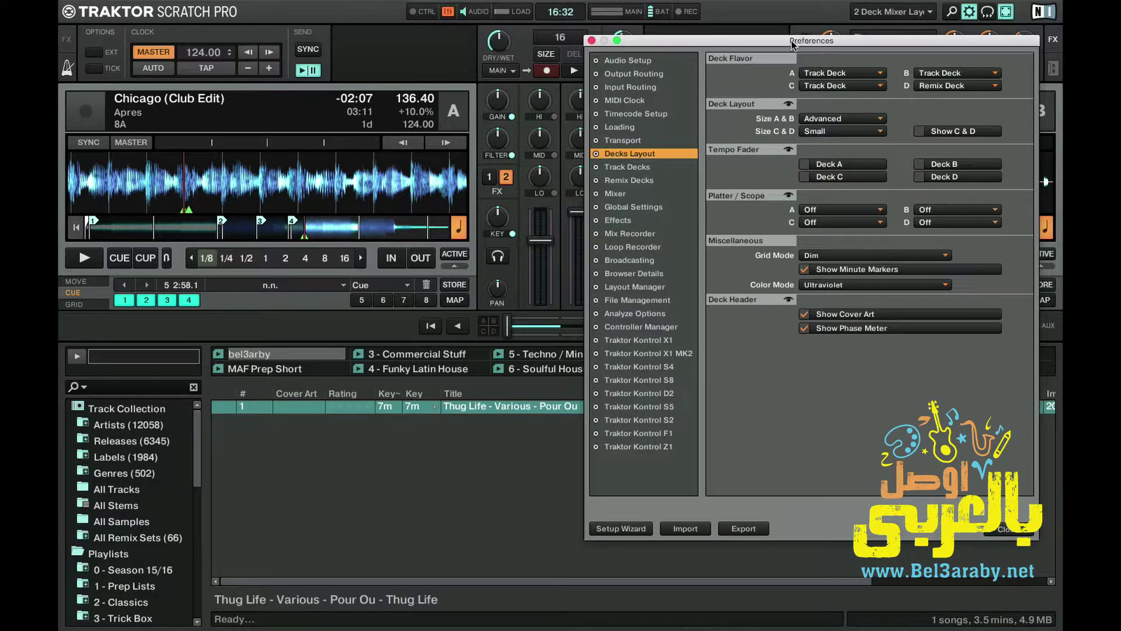
Step: Preview the Full, Ticks and Invisible grid modes on Deck A's waveform and return Grid Mode to Dim
{"action": "left_click", "coordinate": [822, 255]}
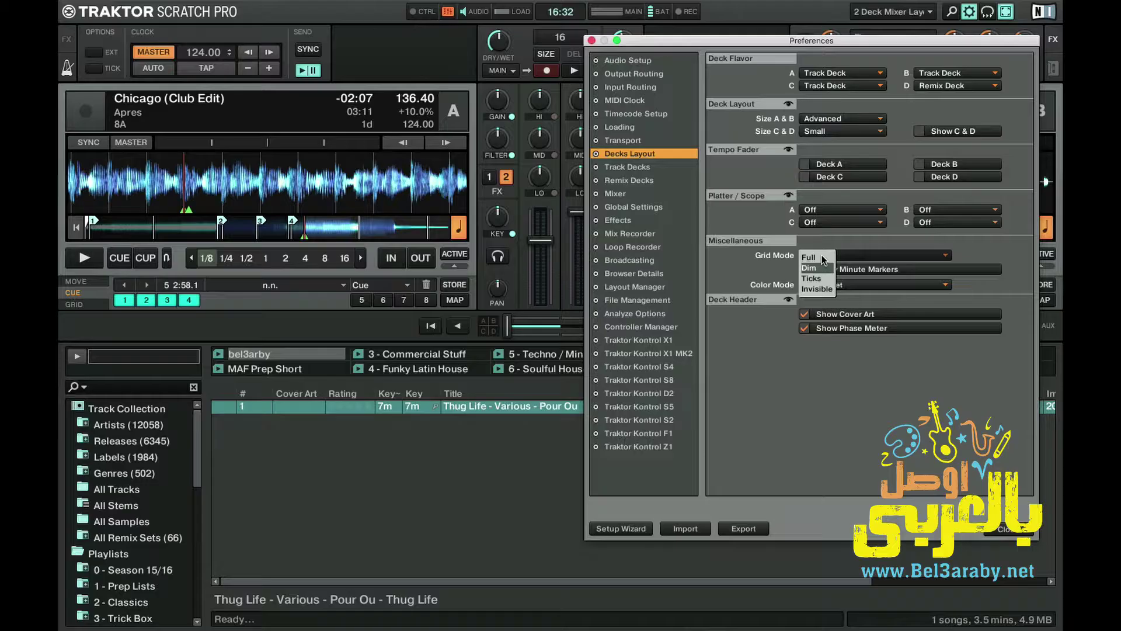
{"action": "left_click", "coordinate": [809, 268]}
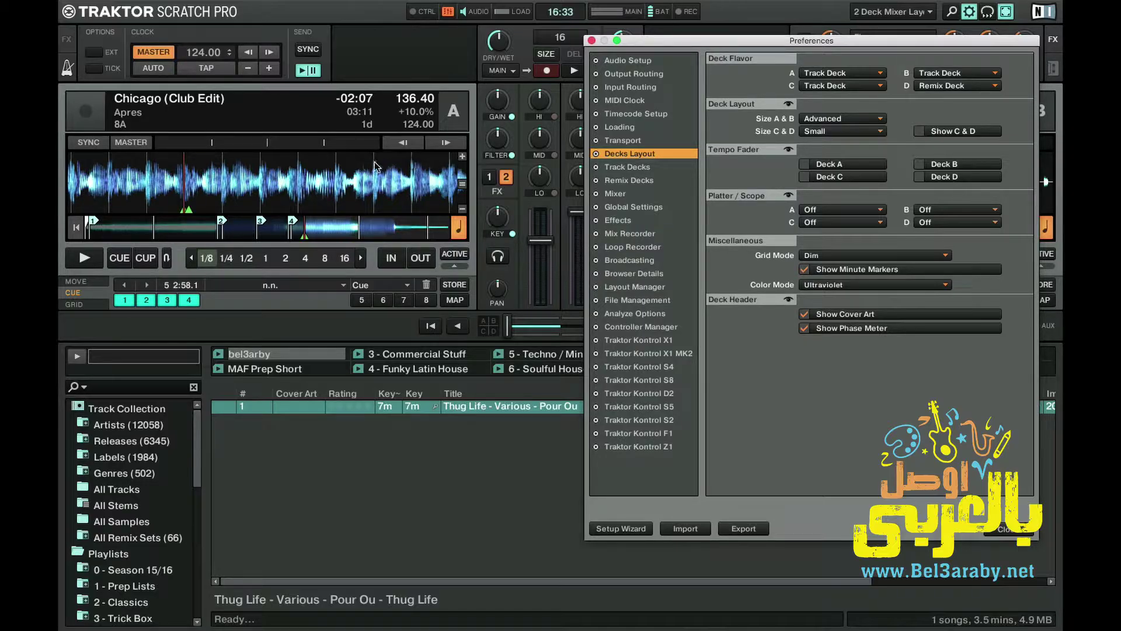
{"action": "left_click", "coordinate": [836, 254]}
{"action": "left_click", "coordinate": [820, 258]}
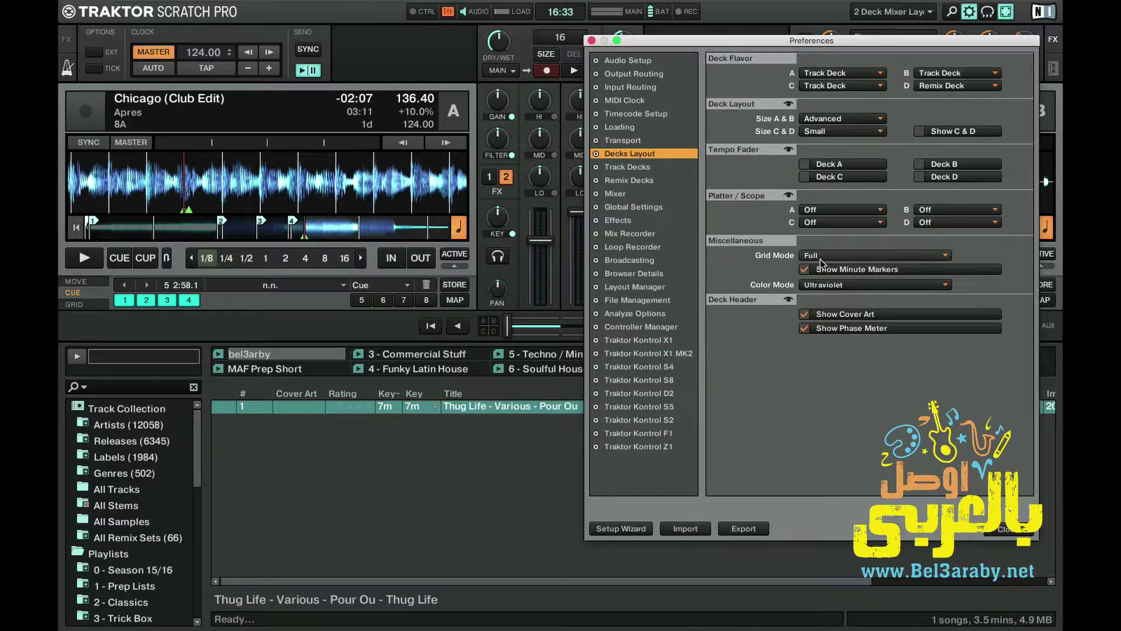
{"action": "left_click", "coordinate": [819, 258]}
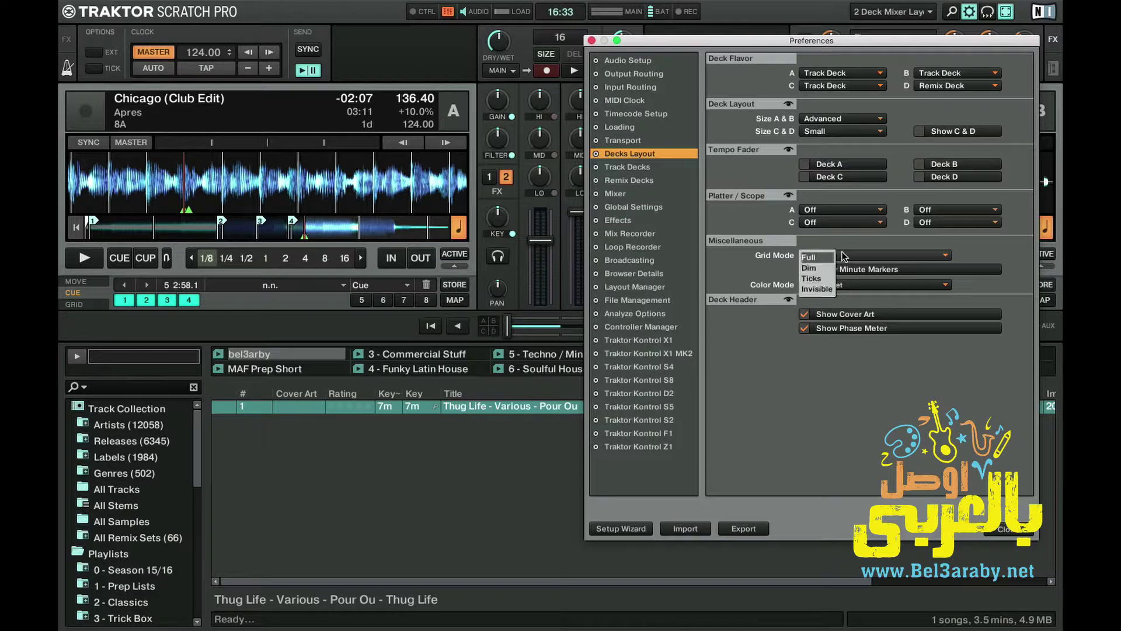
{"action": "left_click", "coordinate": [820, 280]}
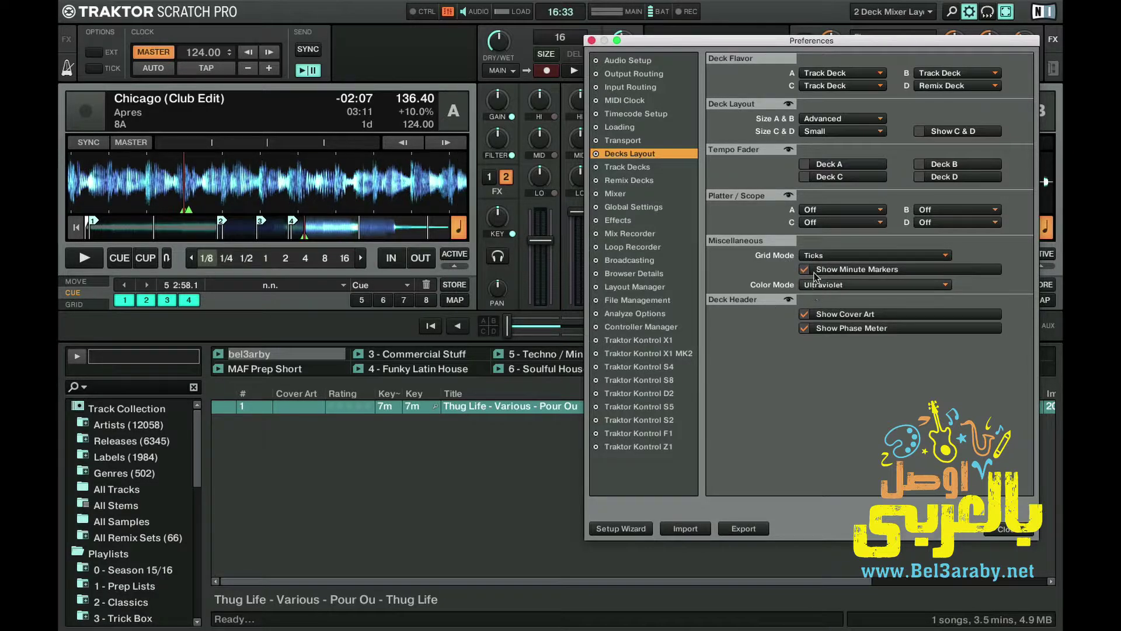
{"action": "left_click", "coordinate": [841, 255]}
{"action": "left_click", "coordinate": [816, 291]}
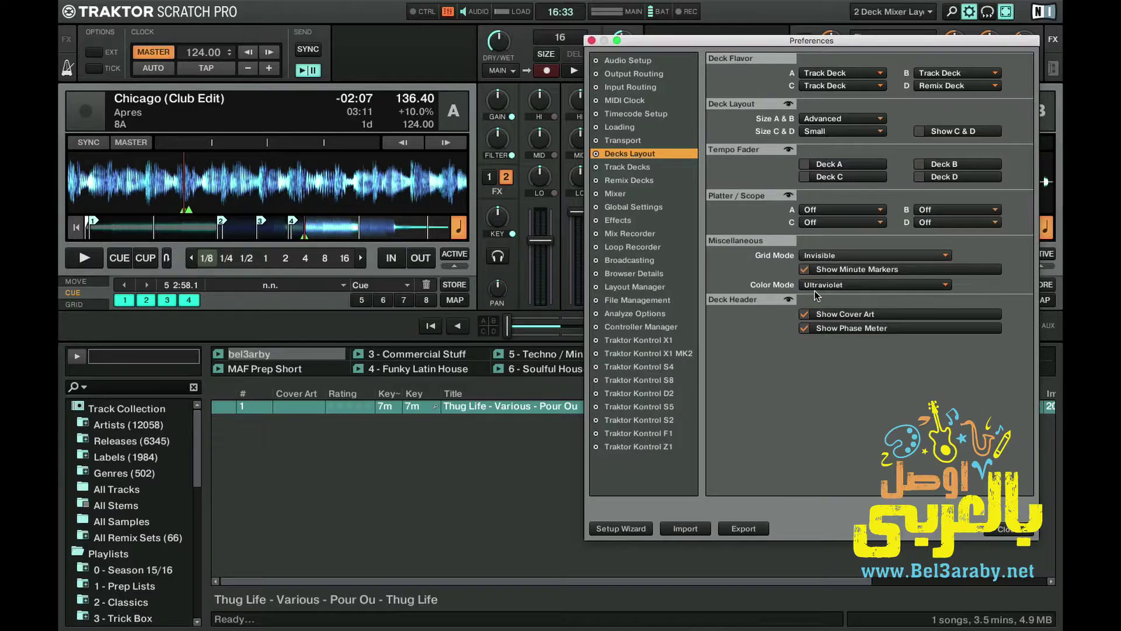
{"action": "left_click", "coordinate": [856, 256]}
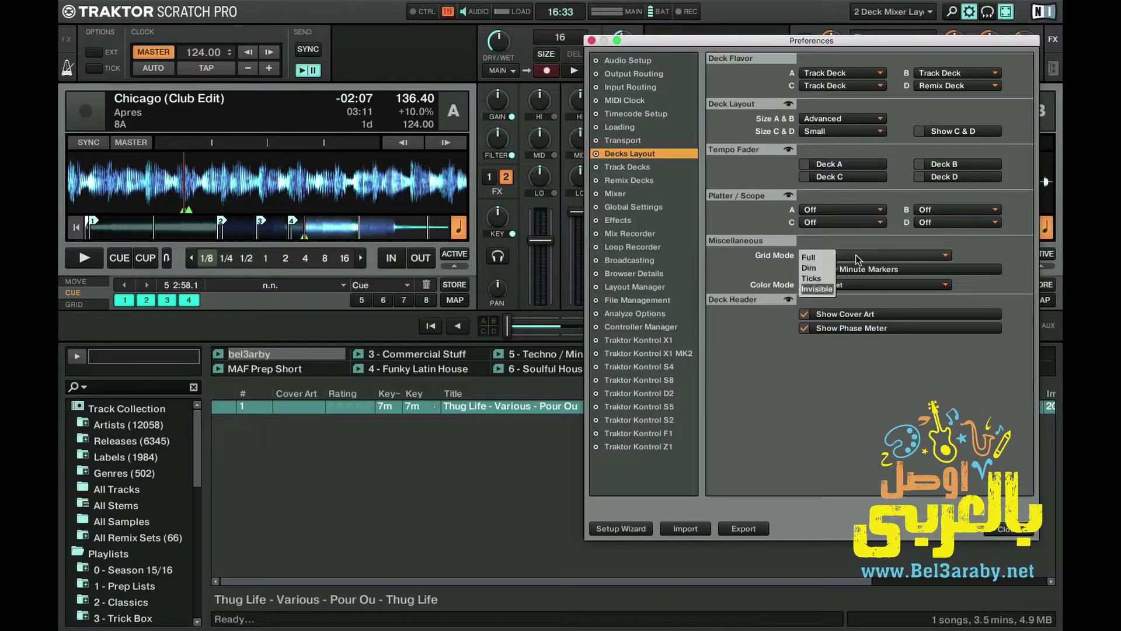
{"action": "left_click", "coordinate": [818, 267]}
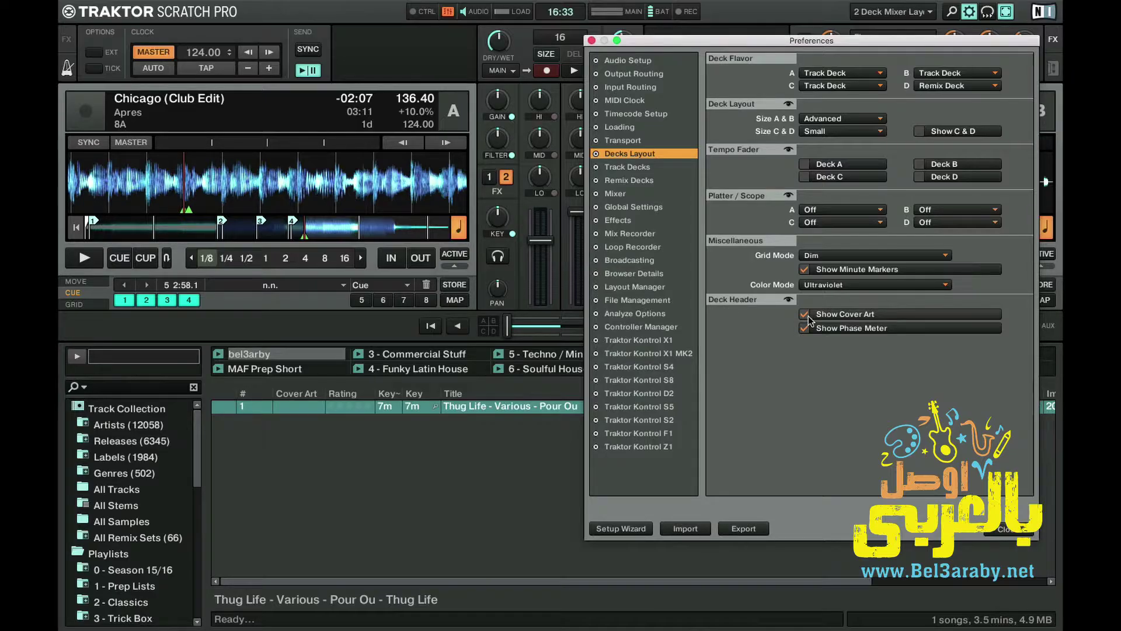
Step: Examine the deck header row settings in the Track Decks preferences, including the information choices for the Top Row
{"action": "left_click", "coordinate": [624, 167]}
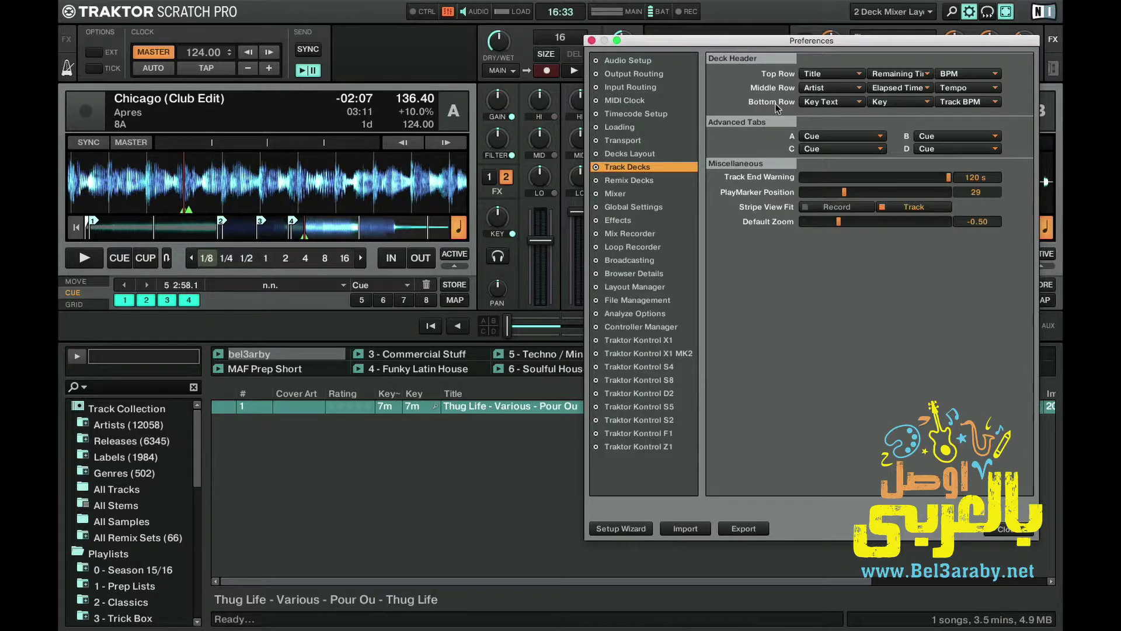
{"action": "left_click", "coordinate": [837, 73]}
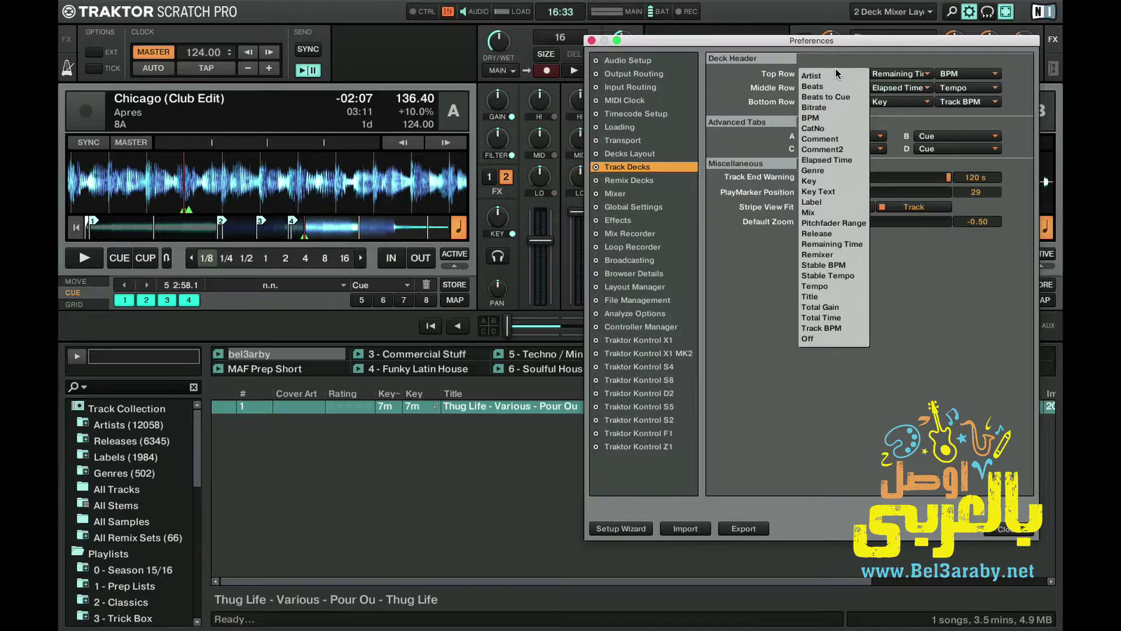
{"action": "left_click", "coordinate": [764, 78]}
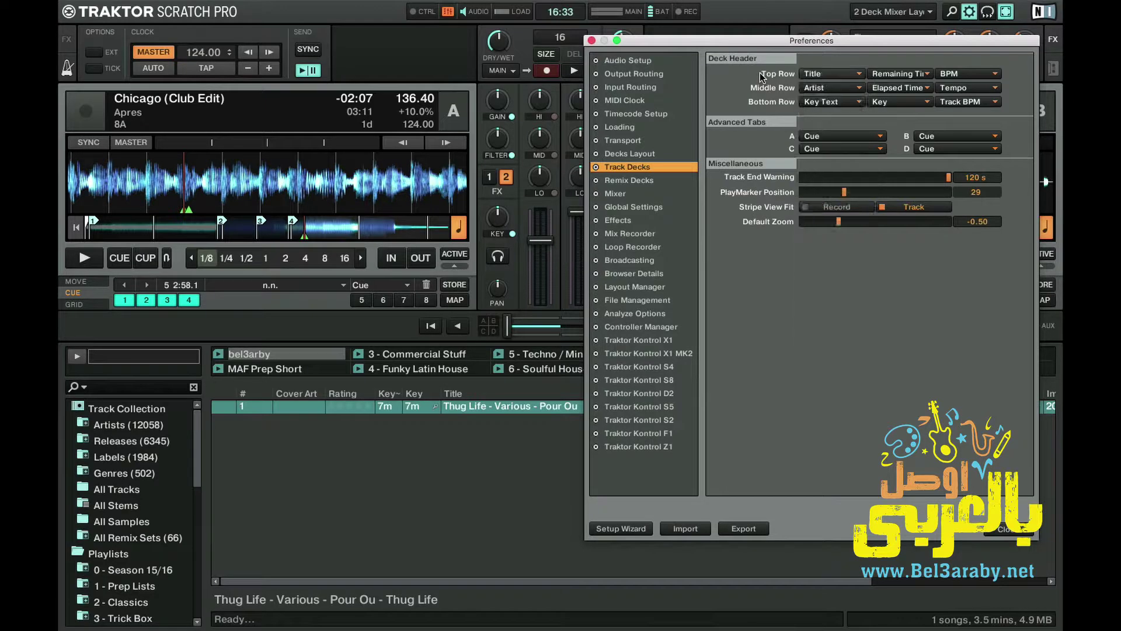
{"action": "left_click", "coordinate": [176, 102]}
Step: Review the Remix Decks preferences and examine the EQ Type options in the Mixer preferences
{"action": "left_click", "coordinate": [630, 182]}
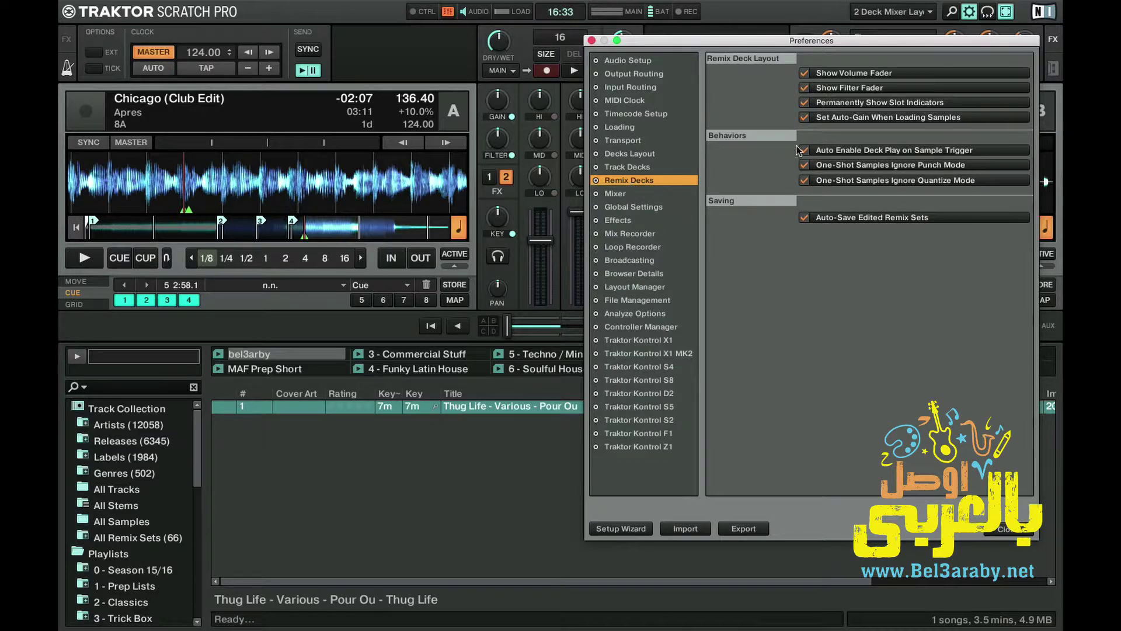
{"action": "left_click", "coordinate": [615, 194]}
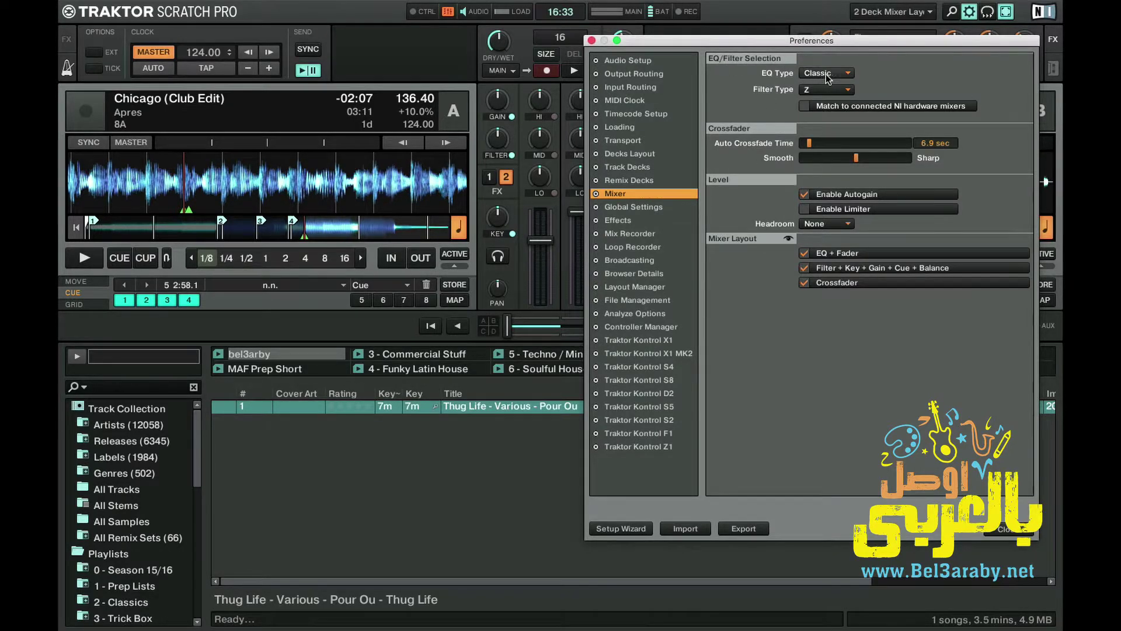
{"action": "mouse_move", "coordinate": [533, 146]}
{"action": "left_click", "coordinate": [848, 76]}
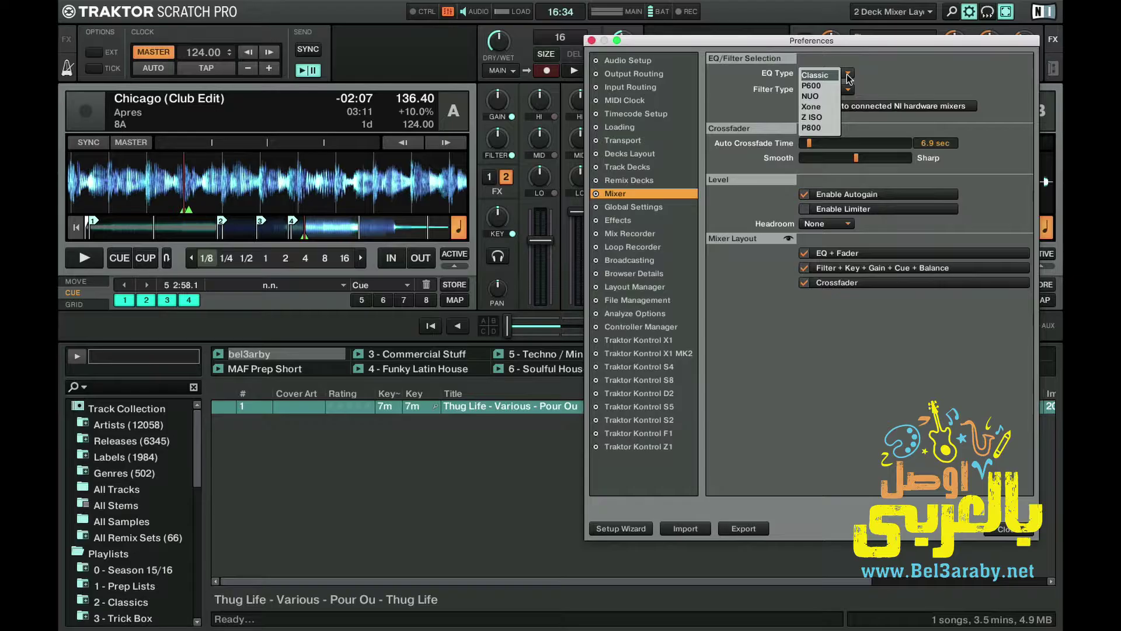